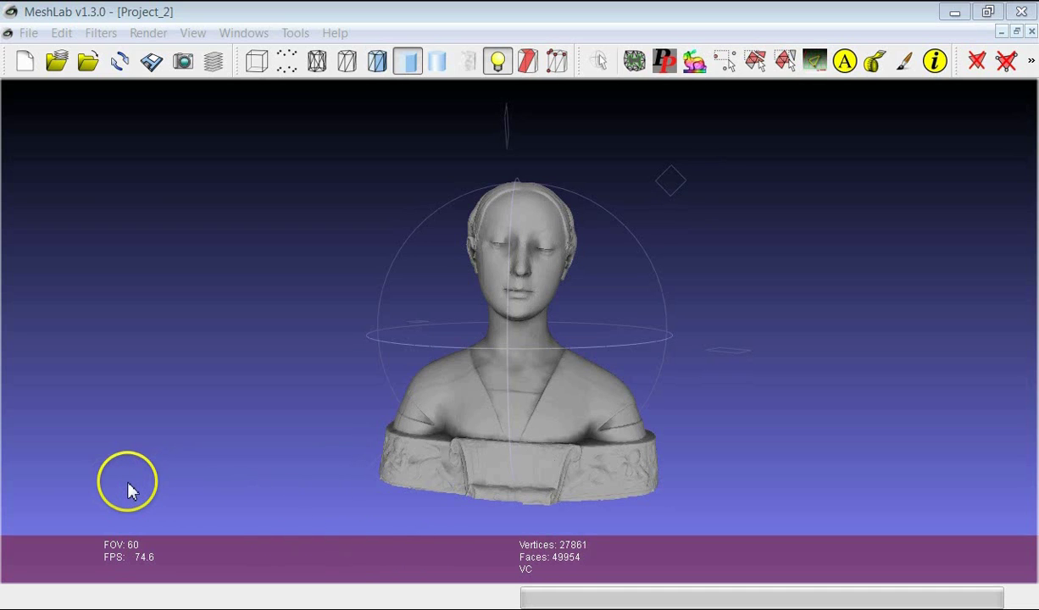
Step: Narrow the perspective field of view on the bust to about 34.7
click(536, 367)
drag(536, 367, 509, 397)
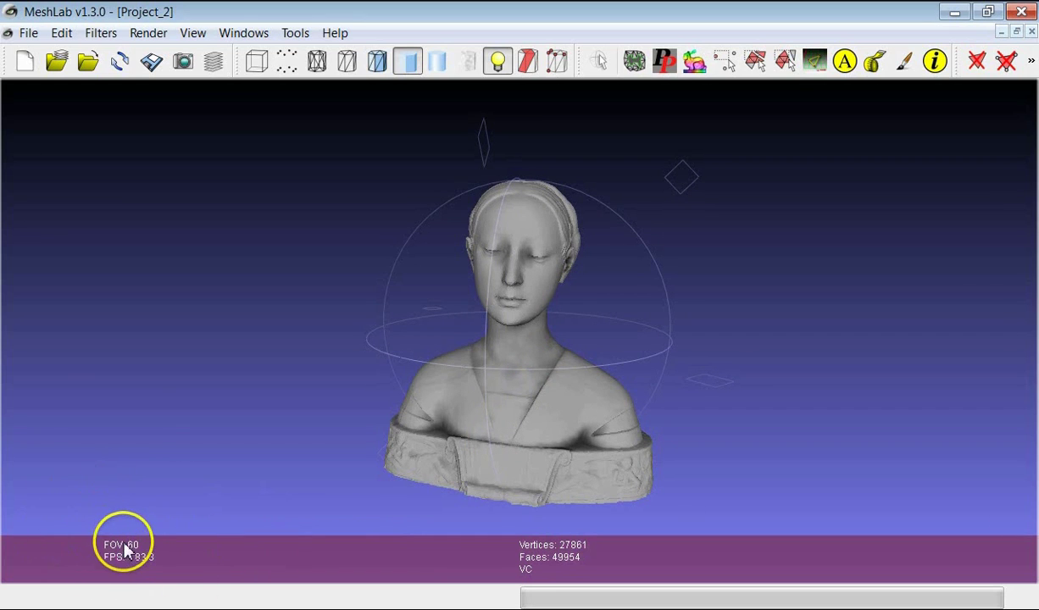
shift+scroll(367, 431, up, 8)
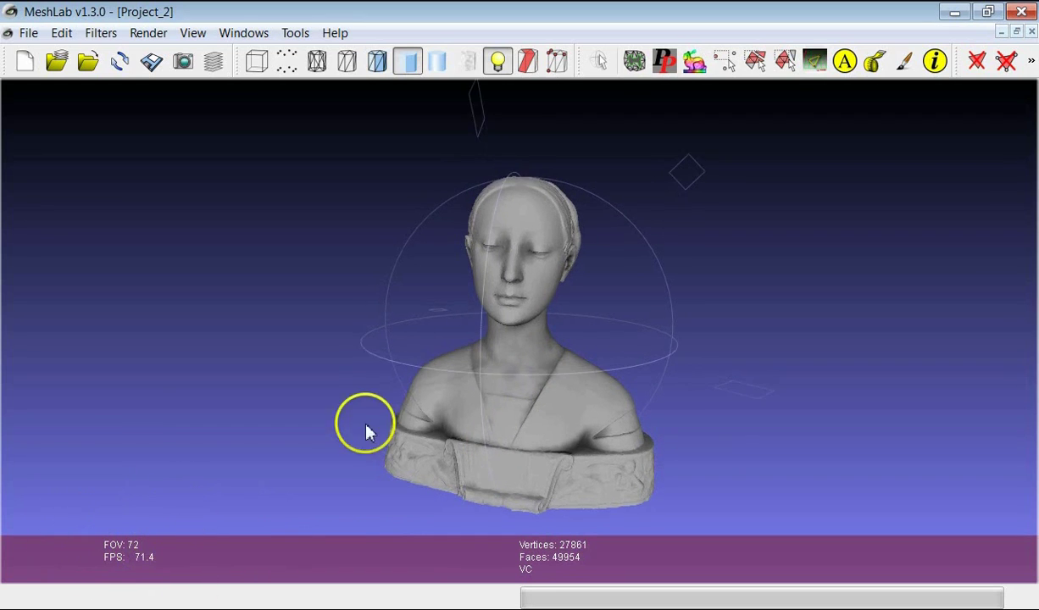
shift+scroll(373, 418, down, 15)
shift+scroll(373, 420, down, 4)
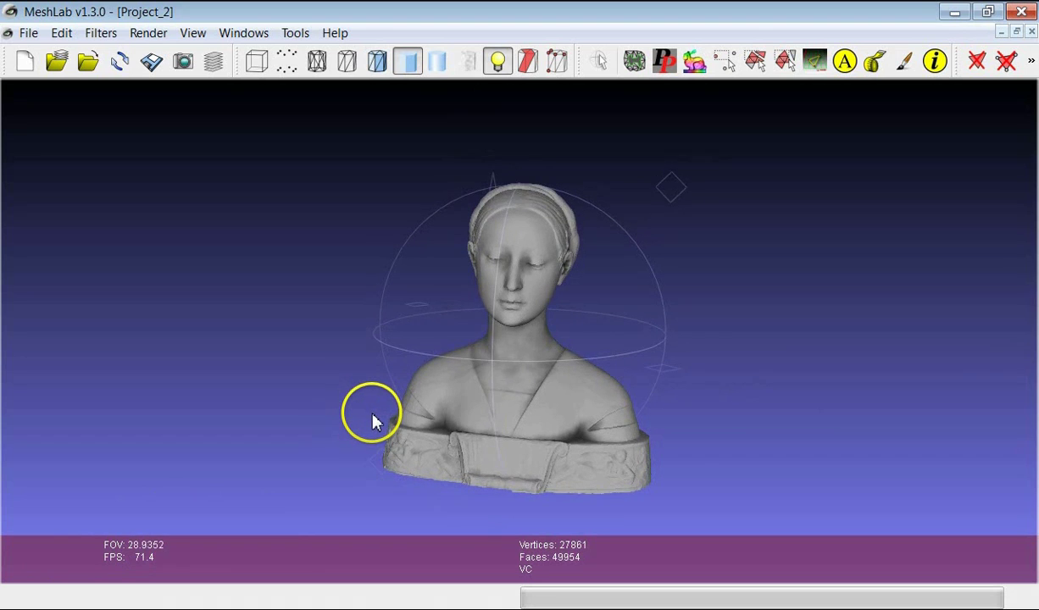
shift+scroll(373, 418, up, 8)
shift+scroll(374, 418, down, 5)
drag(600, 381, 621, 325)
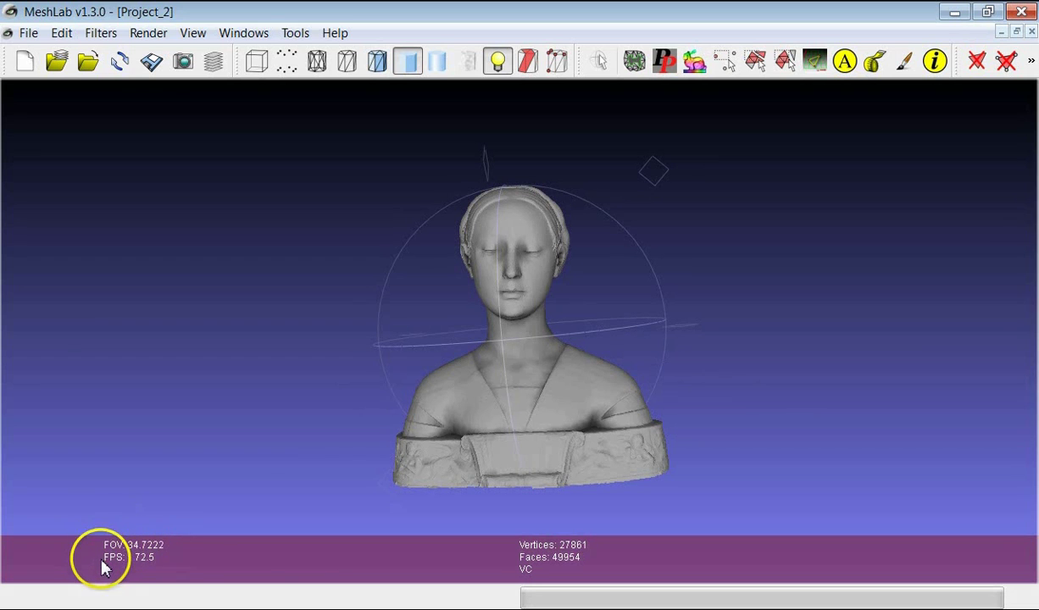
Step: Rotate the bust through several angles to examine the rendering frame rate
drag(509, 415, 497, 360)
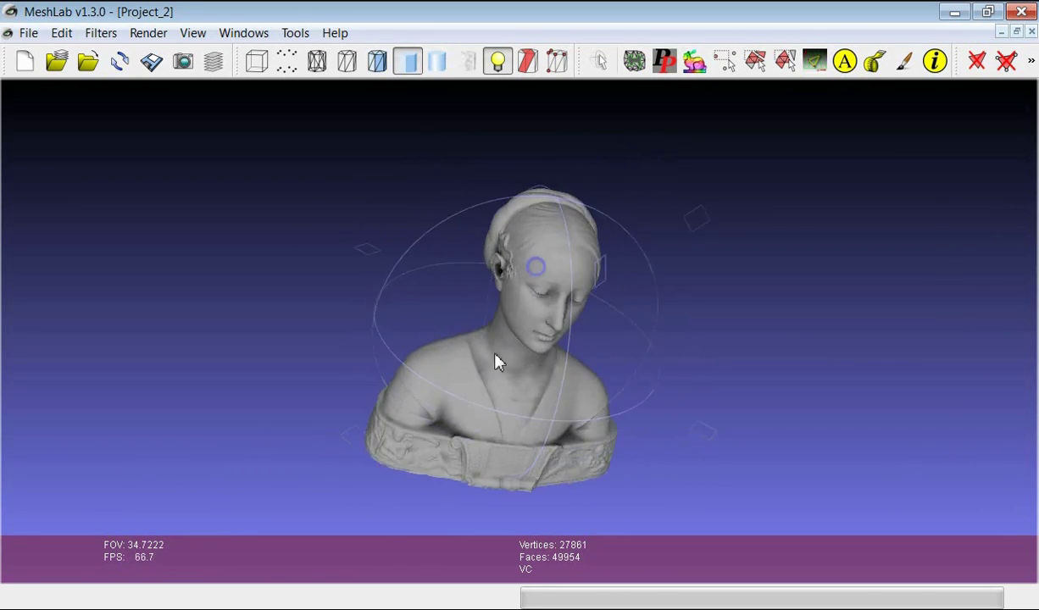
drag(585, 301, 355, 144)
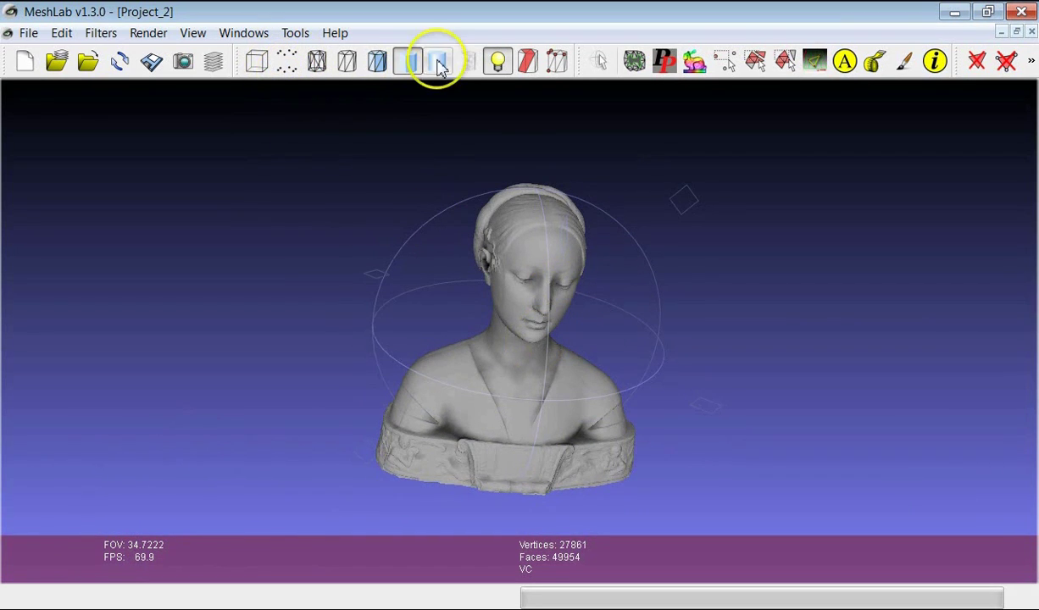
drag(575, 258, 598, 348)
drag(538, 283, 548, 289)
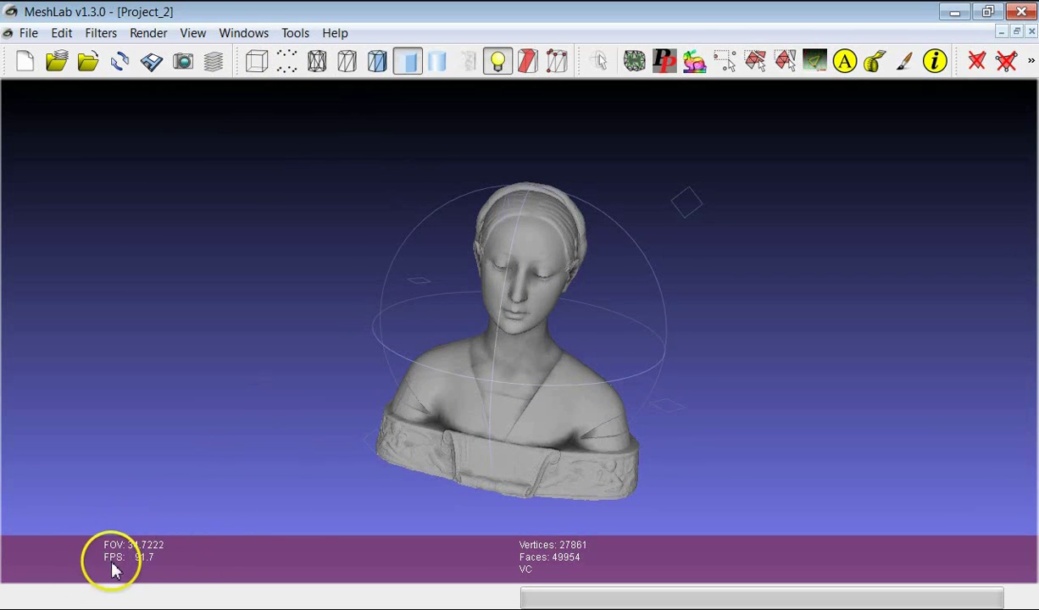
drag(424, 383, 529, 357)
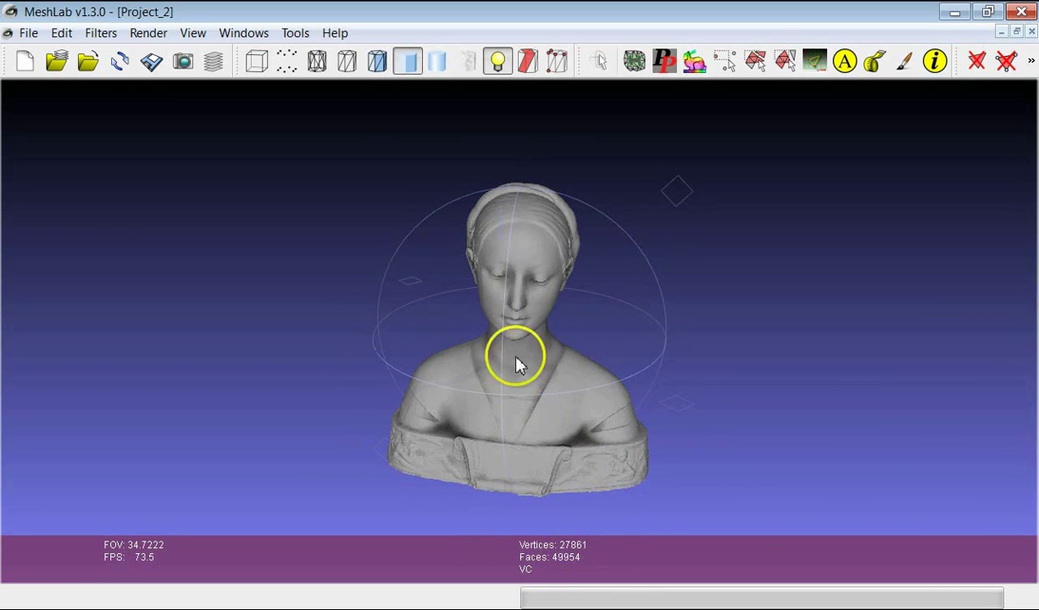
mouse_move(514, 359)
mouse_down()
mouse_move(475, 390)
mouse_move(522, 359)
mouse_up()
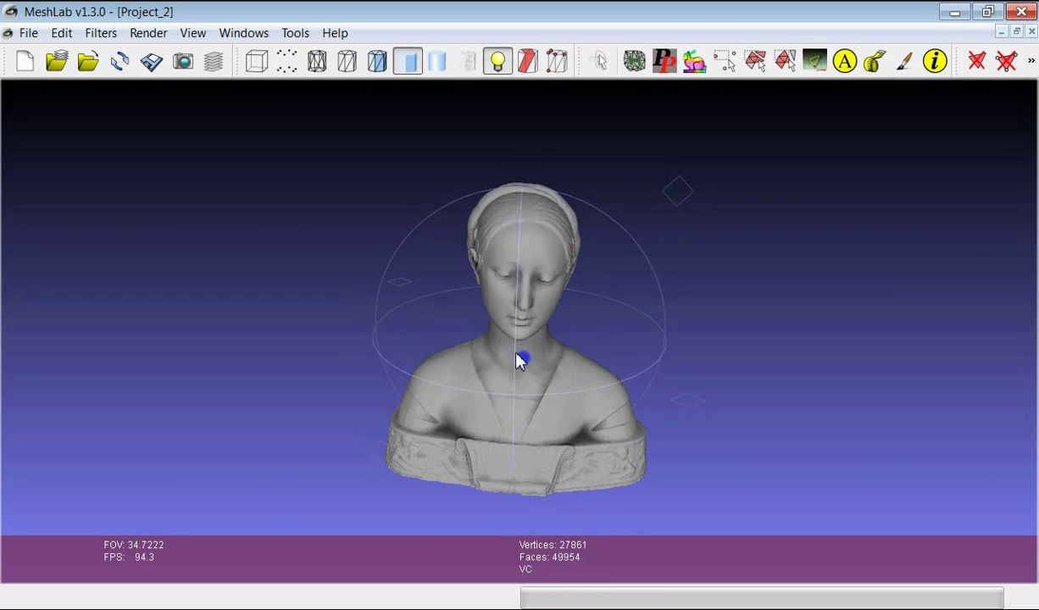
Step: Import texturedknot.ply from the samples folder into the project and display the layer list
click(87, 61)
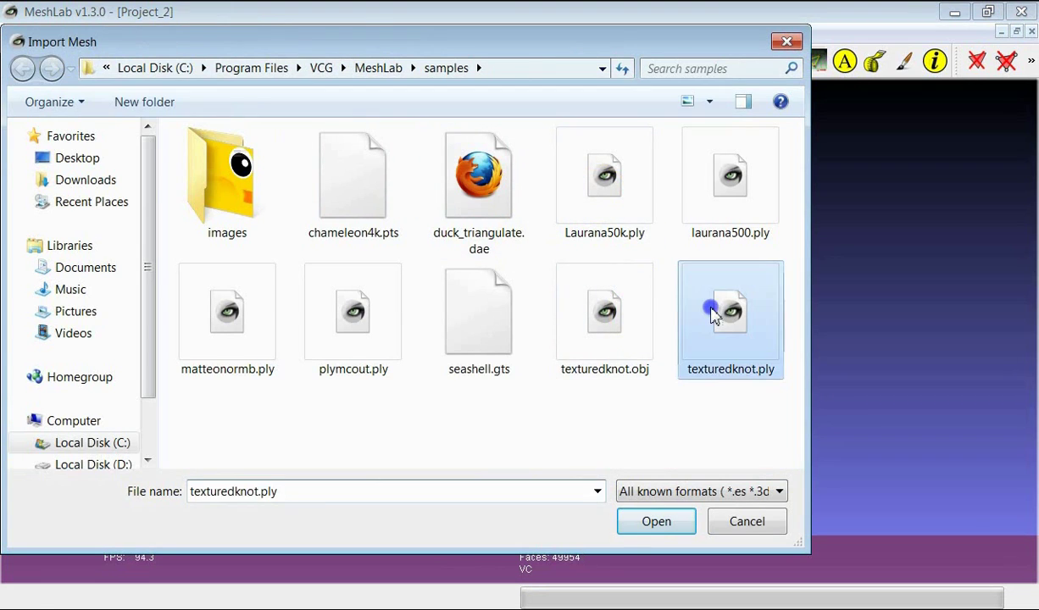
double_click(704, 318)
drag(512, 360, 339, 163)
click(213, 61)
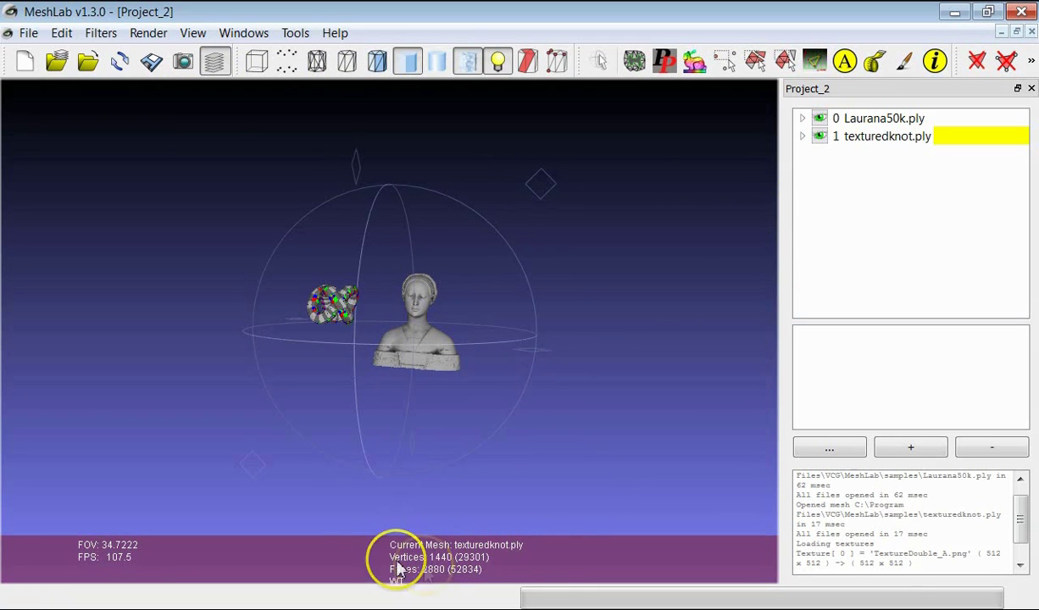
Step: Make Laurana50k.ply the current mesh to compare its vertex and face counts with texturedknot.ply
click(905, 138)
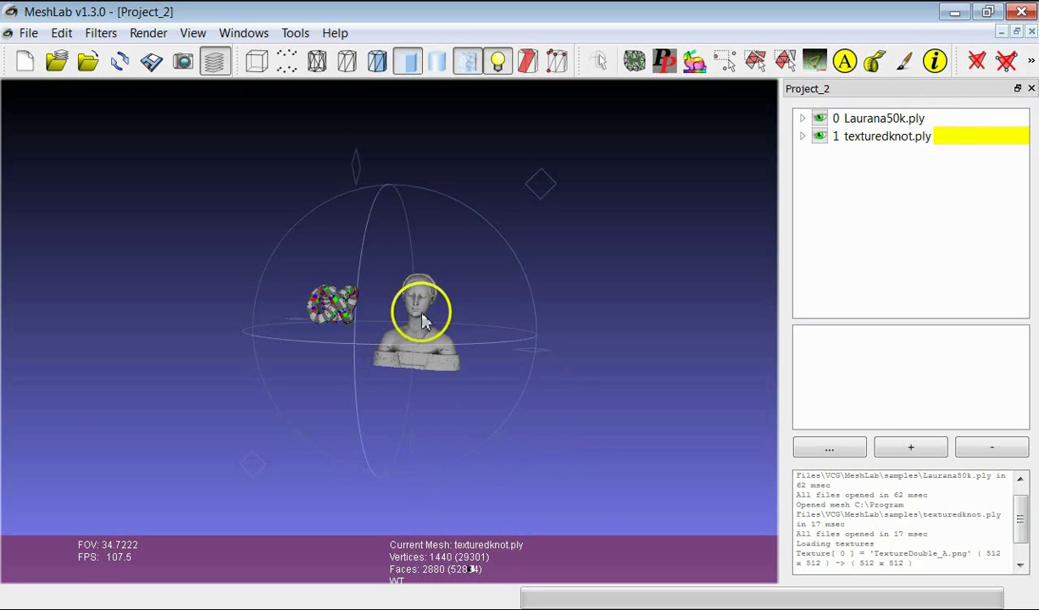
click(875, 121)
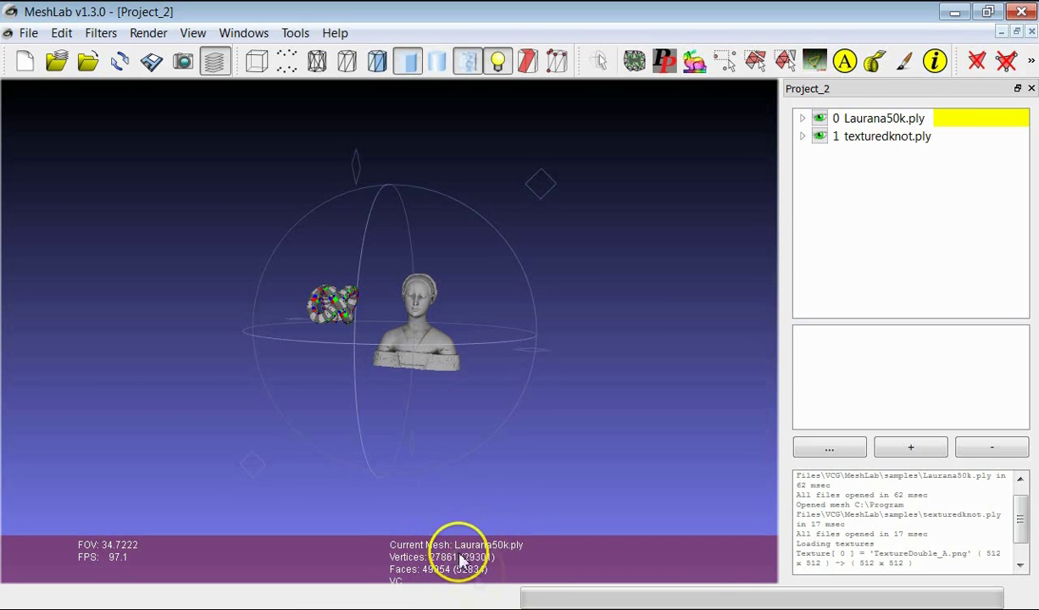
drag(409, 355, 424, 441)
Step: Remove the texturedknot.ply layer from the project and reset the view to the bust
click(928, 137)
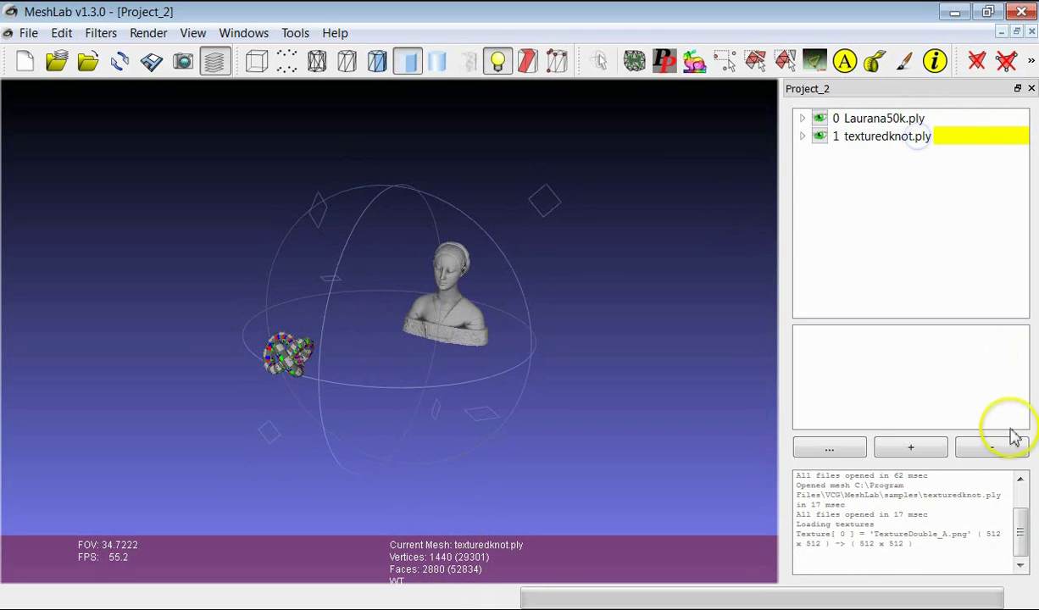
click(973, 446)
drag(403, 345, 523, 220)
key(ctrl+h)
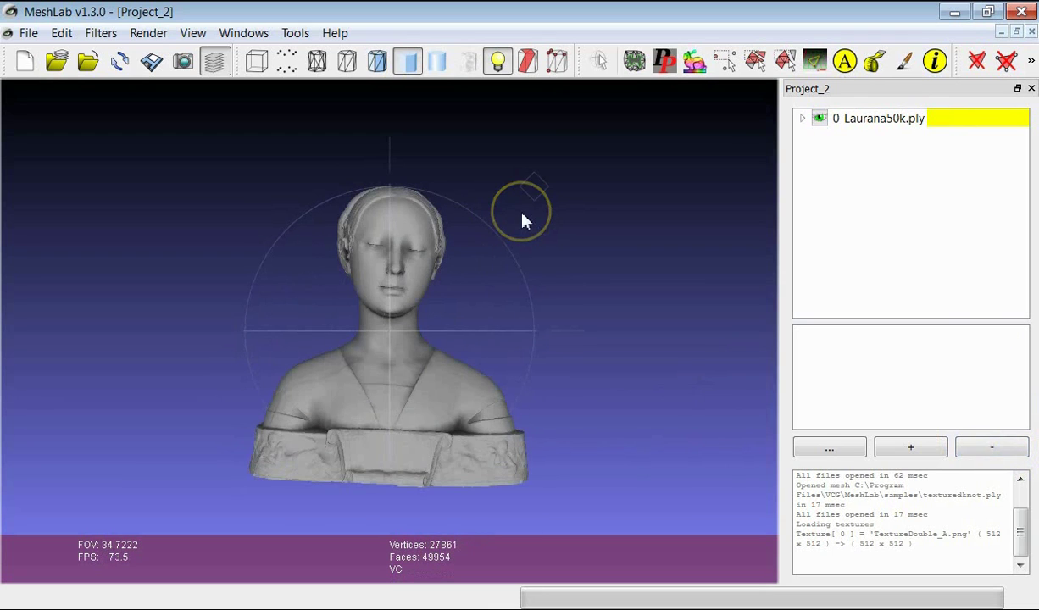
Step: Select a rectangular region of faces across the bust's neck and upper chest, and add the face area to the selection
click(756, 62)
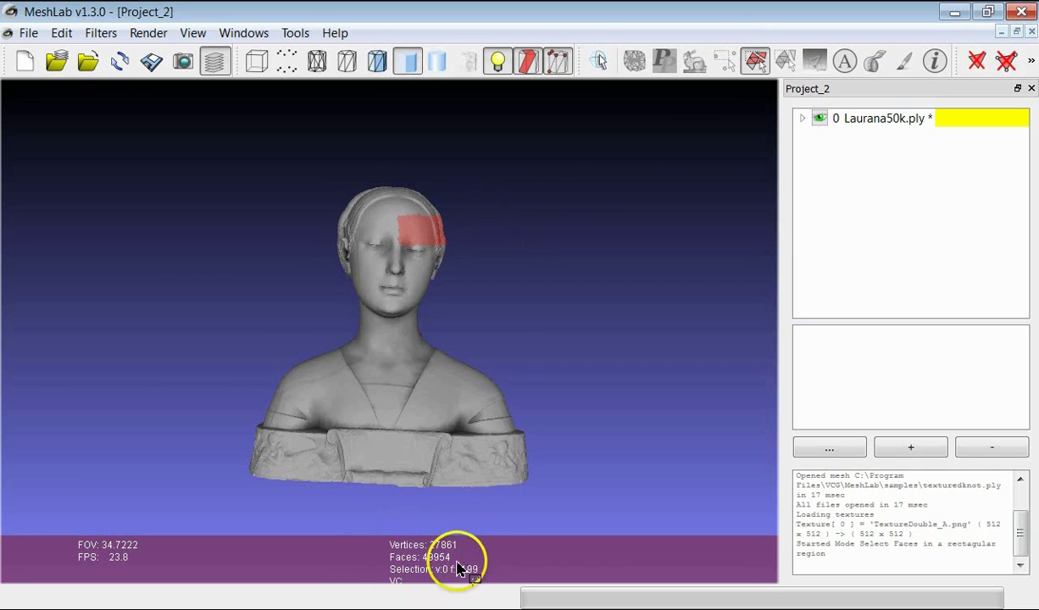
drag(455, 339, 354, 384)
ctrl+drag(465, 205, 366, 284)
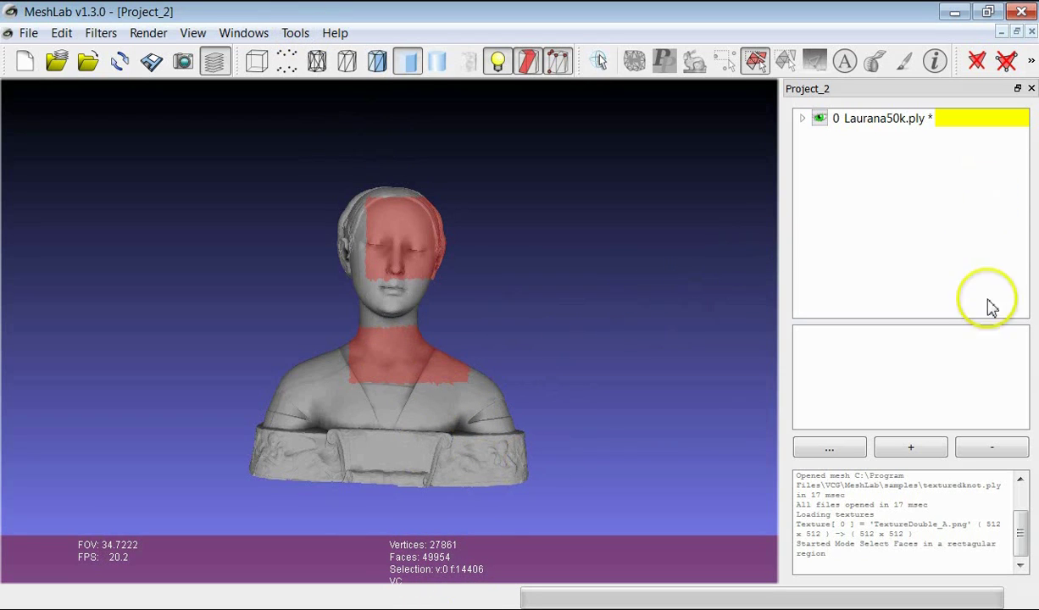
mouse_move(1024, 541)
mouse_down()
mouse_move(1027, 515)
mouse_move(1033, 553)
mouse_up()
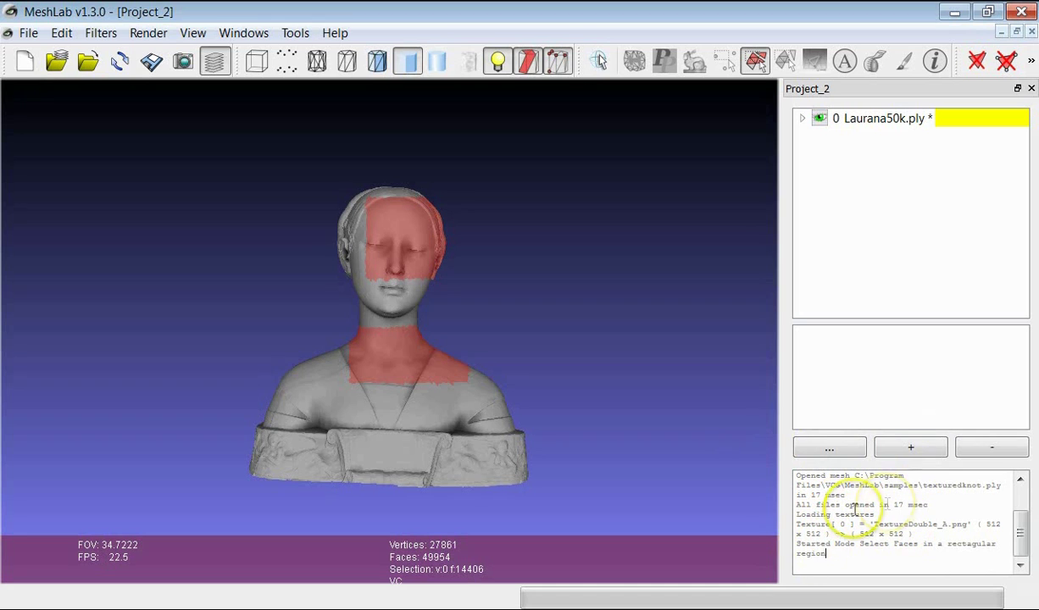
mouse_move(1023, 537)
mouse_down()
mouse_move(1023, 509)
mouse_move(1023, 539)
mouse_up()
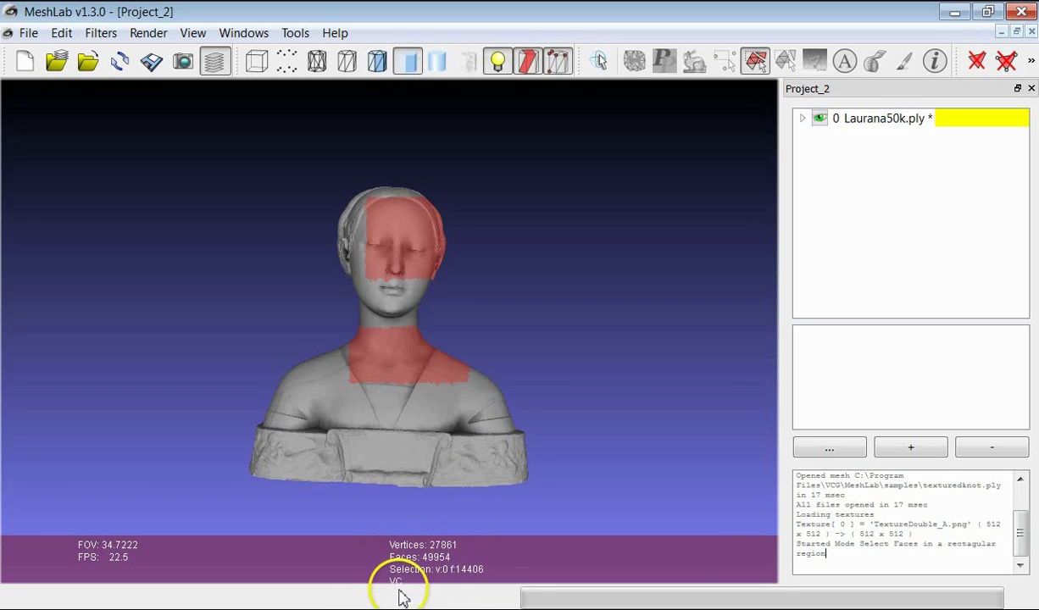
Step: Replace the selection with a small patch of faces at the base of the neck and leave face selection mode
click(420, 355)
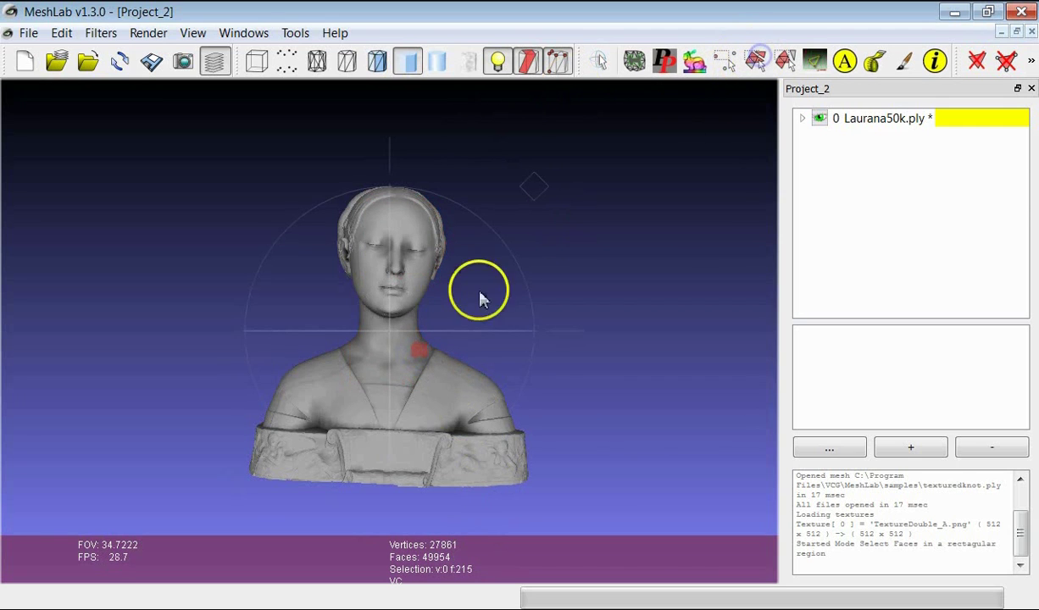
drag(479, 298, 401, 489)
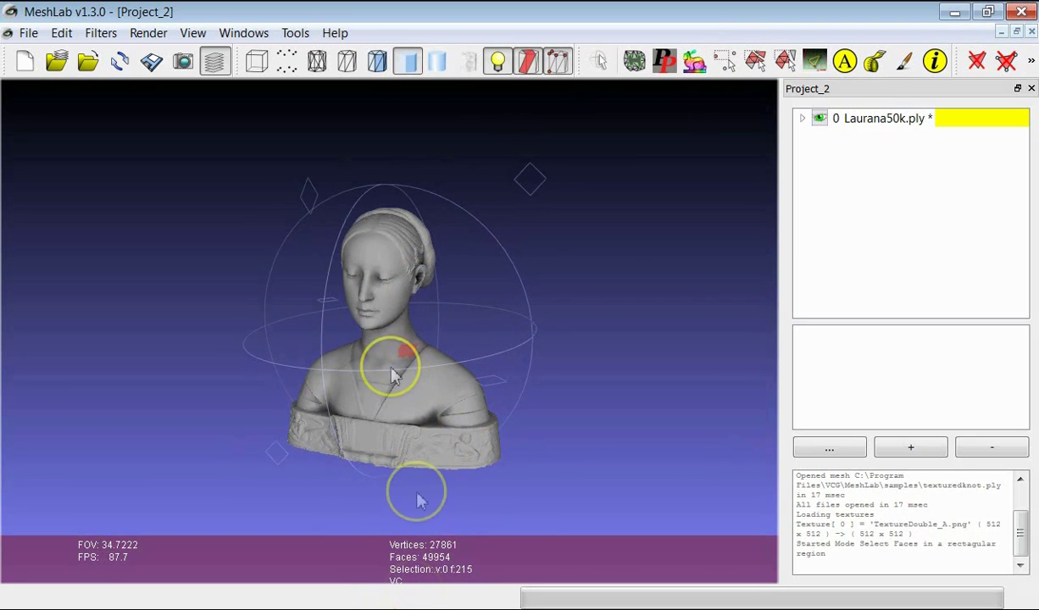
drag(394, 363, 343, 364)
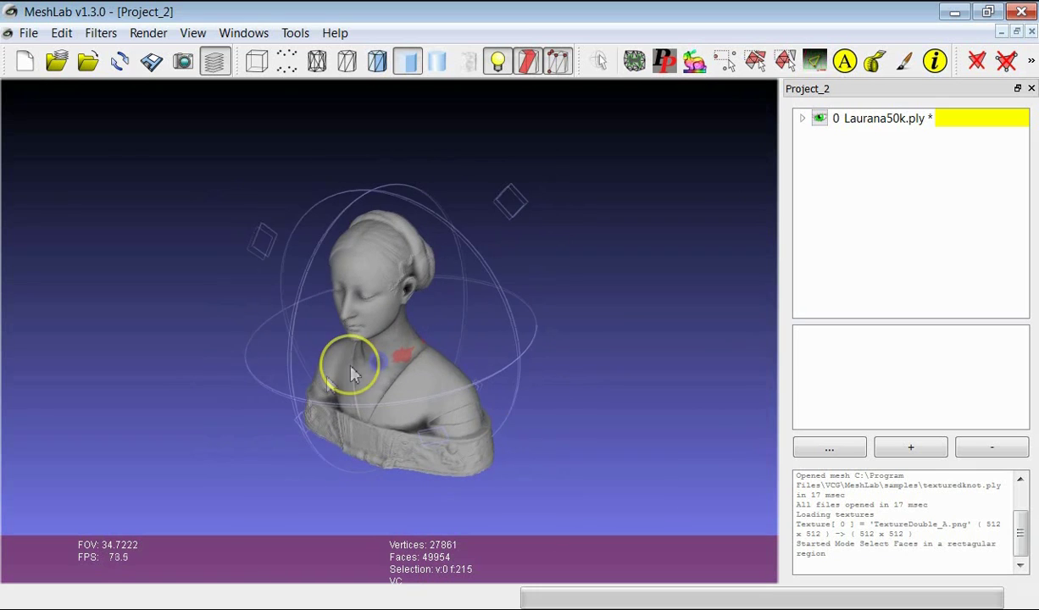
Step: Colorize the bust with the Discrete Curvatures filter using the Mean Curvature type
click(102, 34)
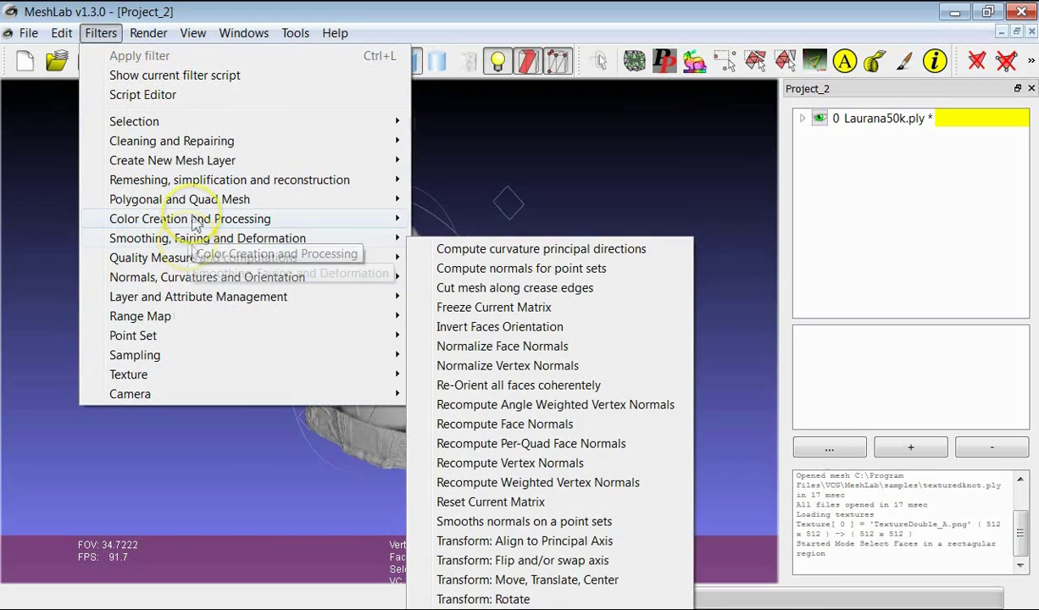
mouse_move(195, 222)
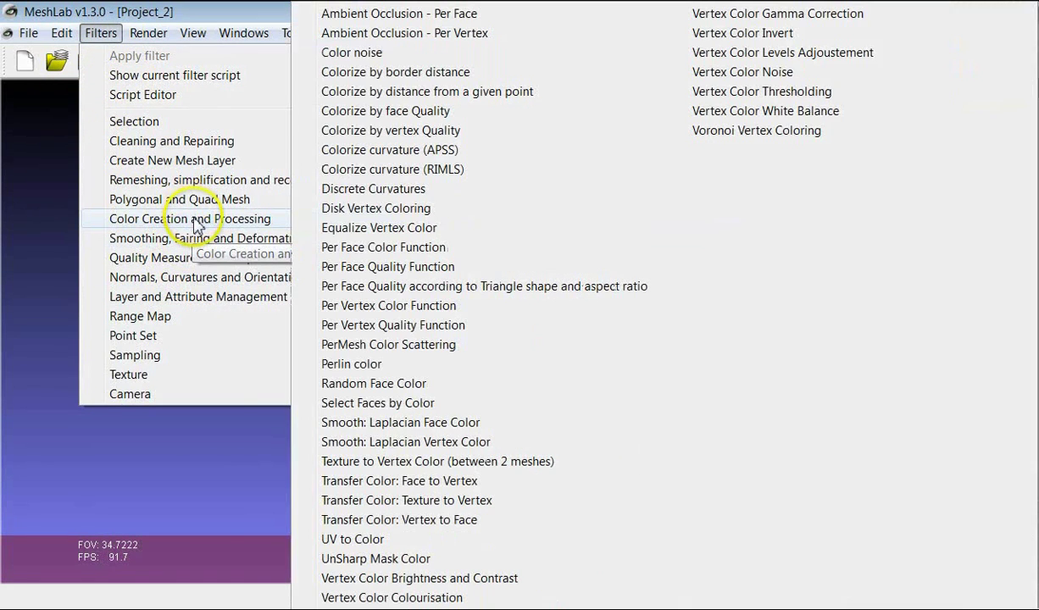
click(385, 195)
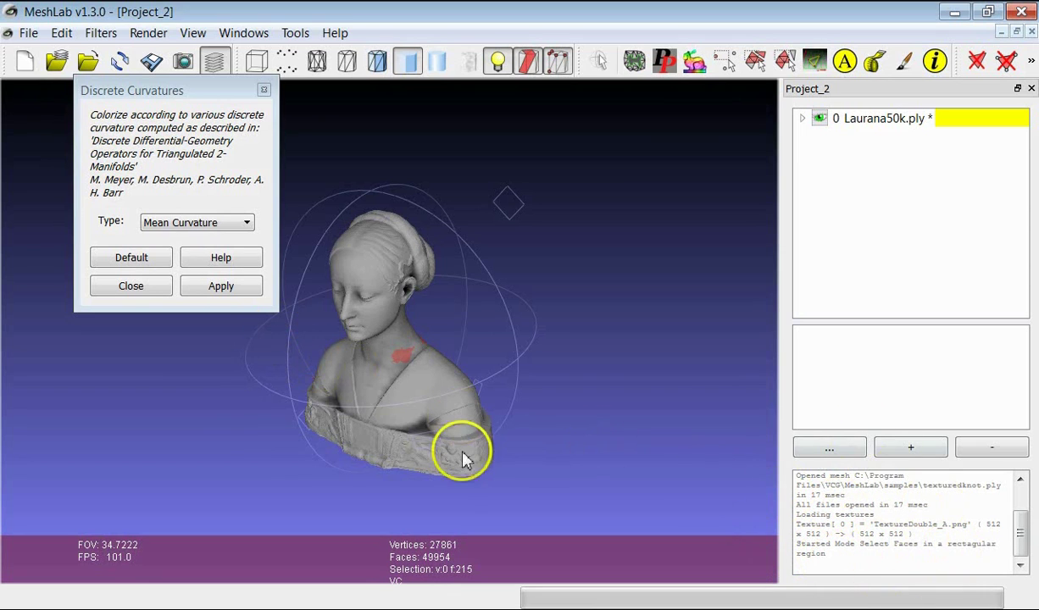
click(217, 291)
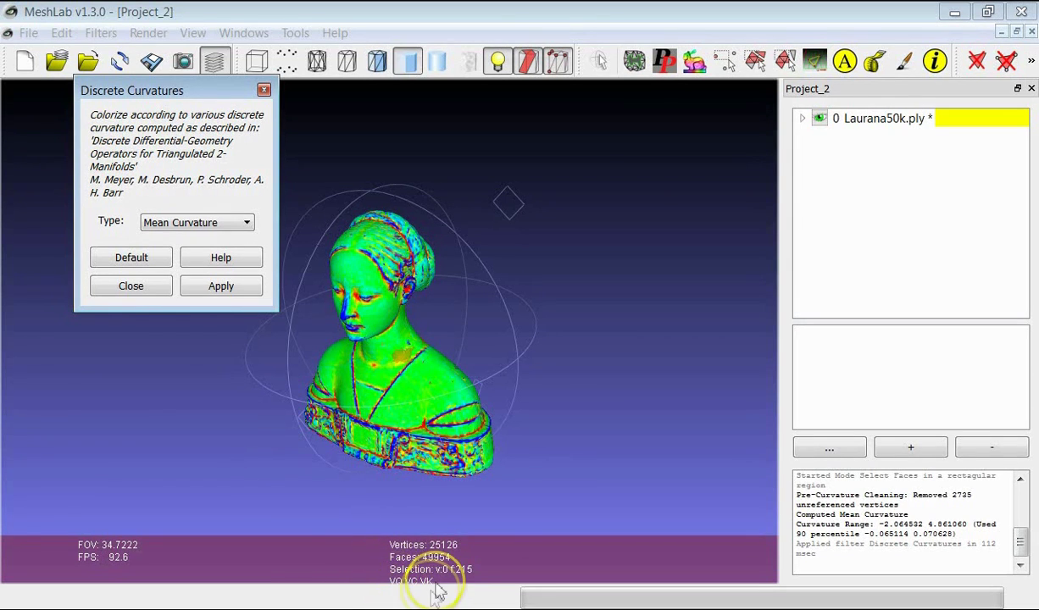
Step: Examine the filter's log entries on pre-curvature cleaning, computed curvature and curvature range
mouse_move(406, 375)
mouse_down()
mouse_move(432, 360)
mouse_move(480, 375)
mouse_move(484, 355)
mouse_move(375, 385)
mouse_move(427, 373)
mouse_move(407, 362)
mouse_up()
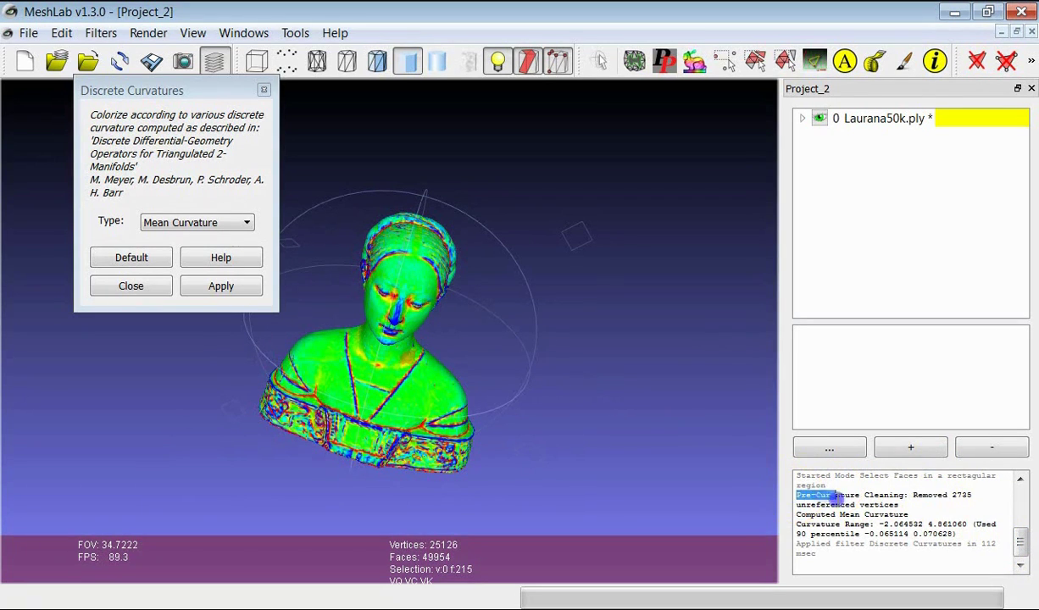
drag(835, 496, 955, 534)
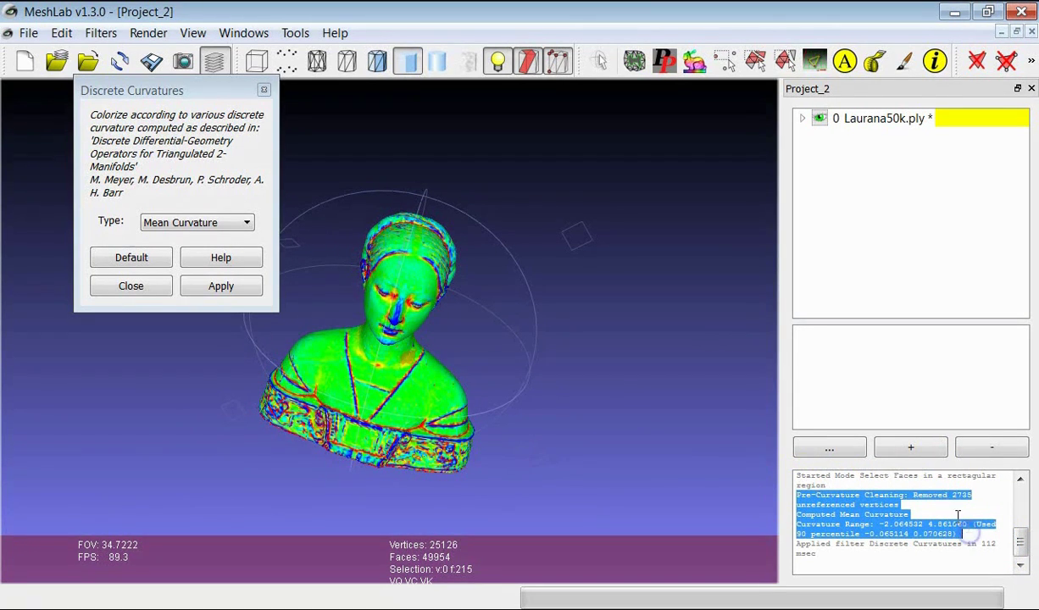
click(813, 496)
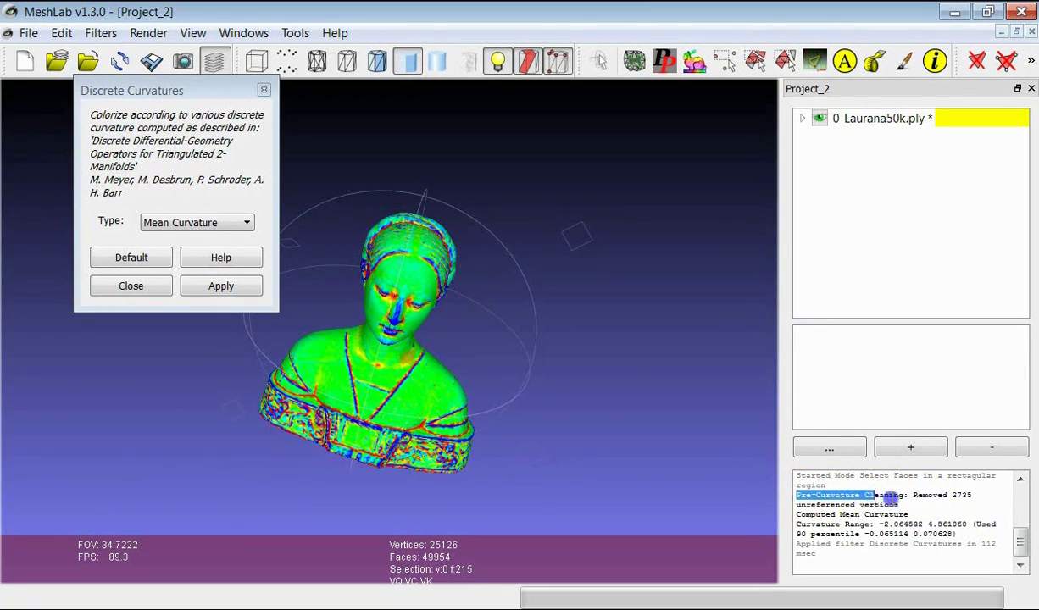
drag(889, 497, 974, 506)
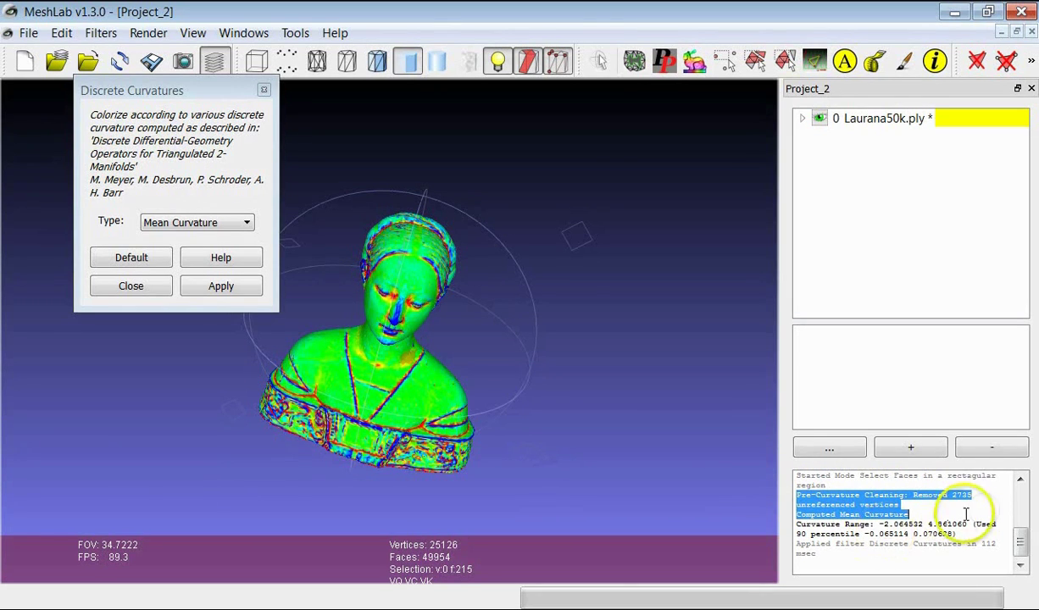
click(958, 503)
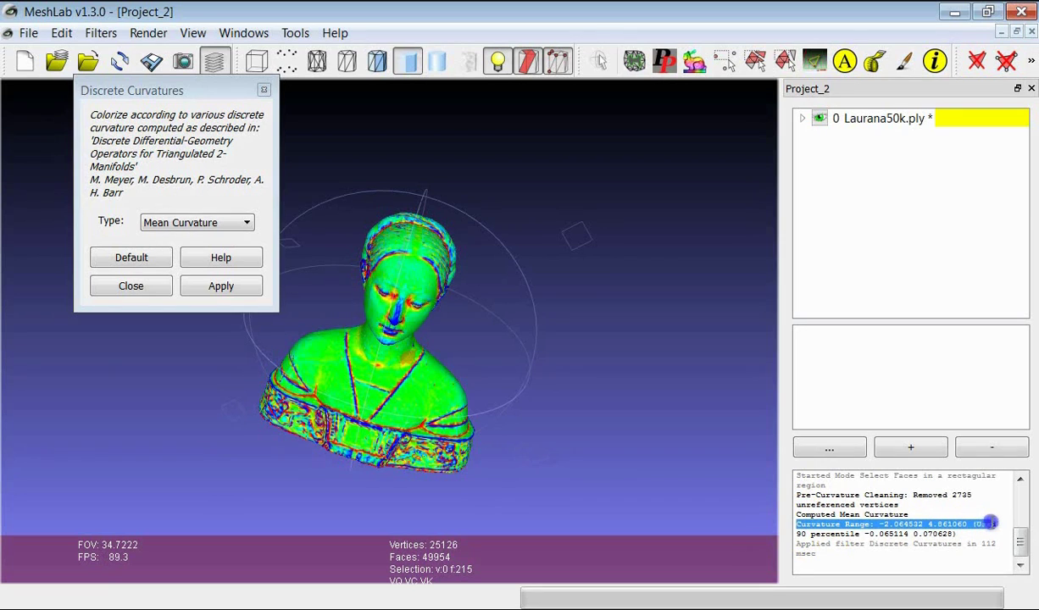
drag(991, 524, 1026, 525)
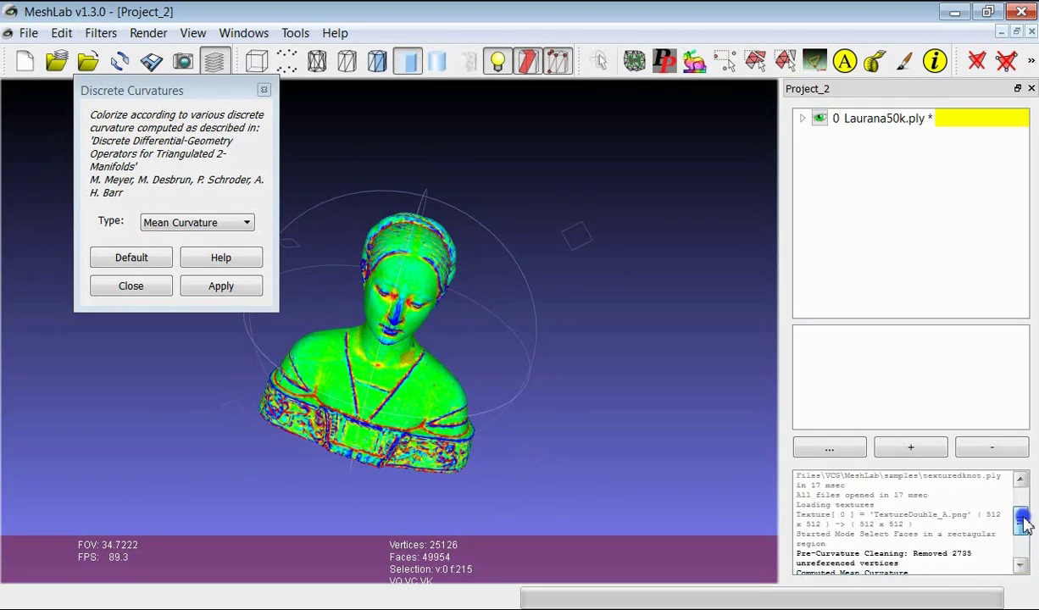
Step: Close the Discrete Curvatures dialog and inspect the colored bust from different angles
click(135, 285)
drag(254, 346, 596, 441)
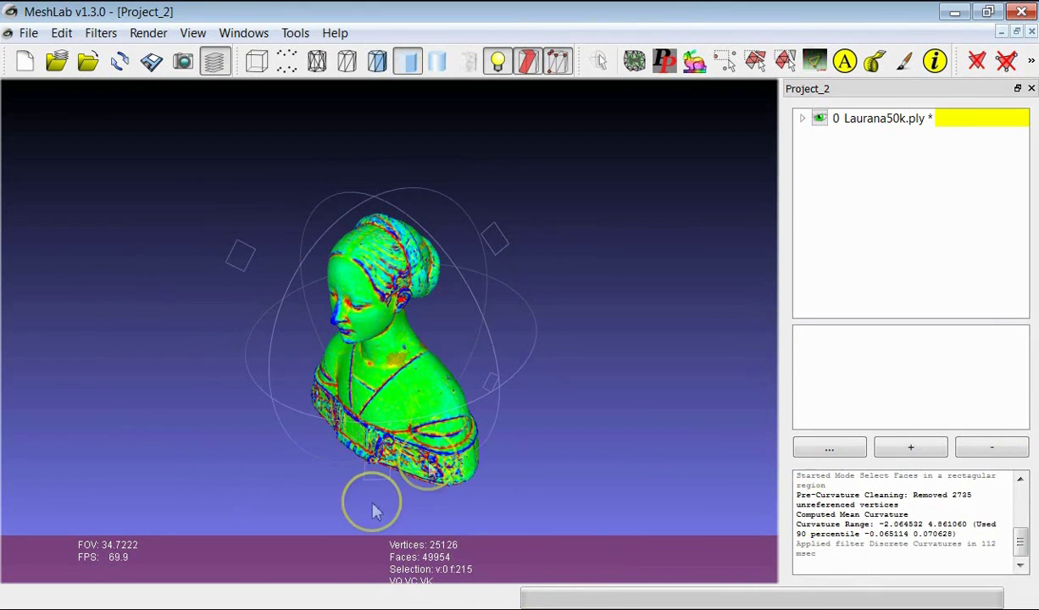
drag(421, 351, 471, 371)
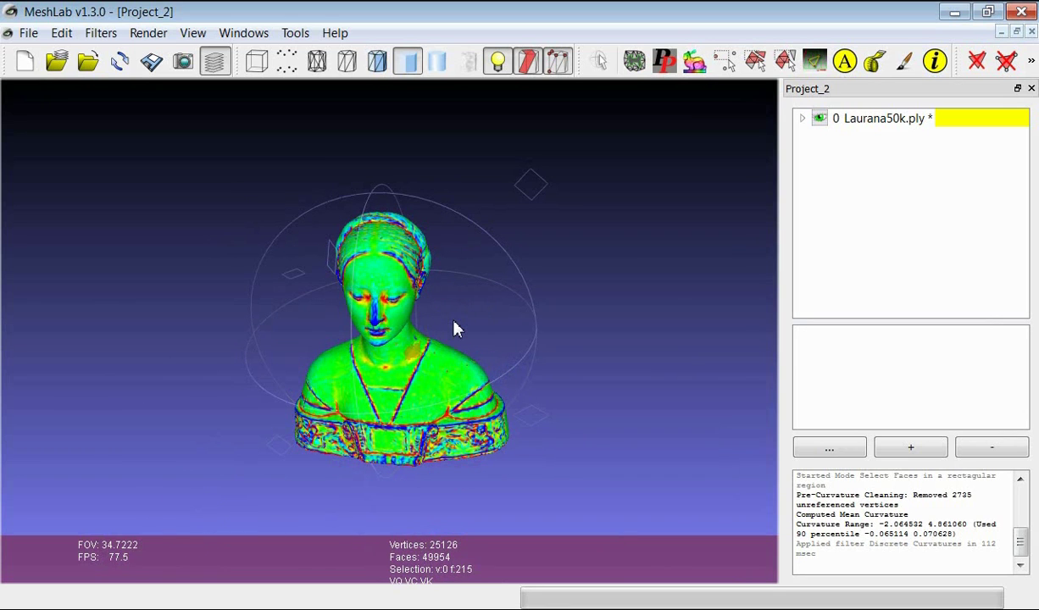